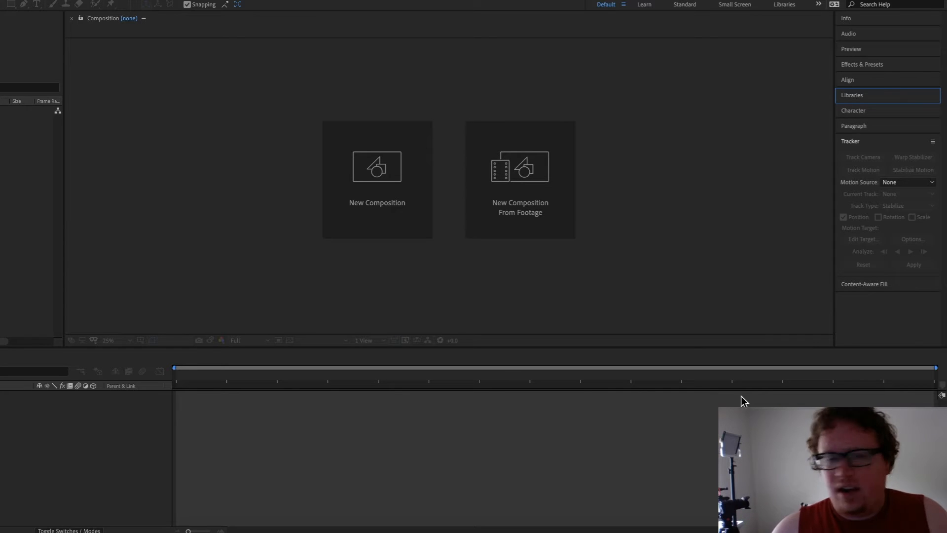
Open the recent Untitled Project and import crawl episode 6.png as footage
click(92, 420)
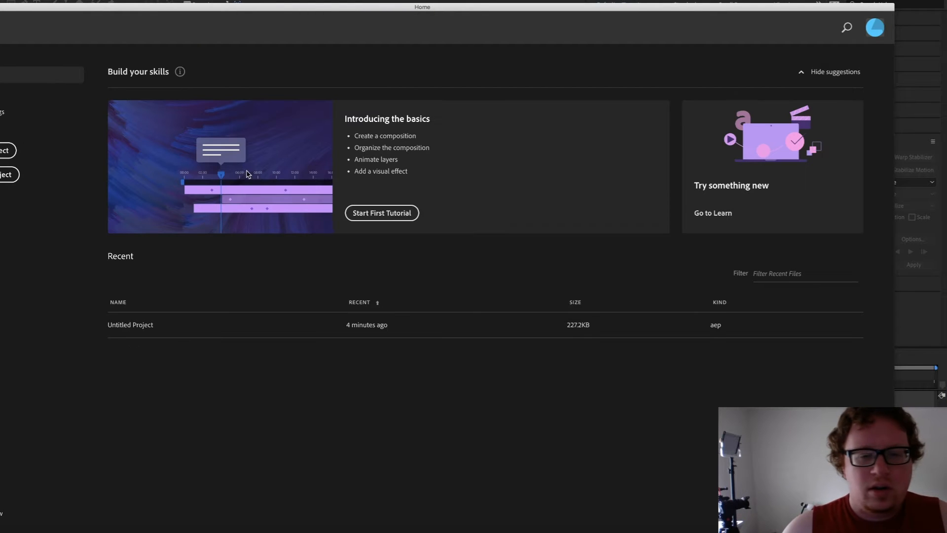
click(137, 327)
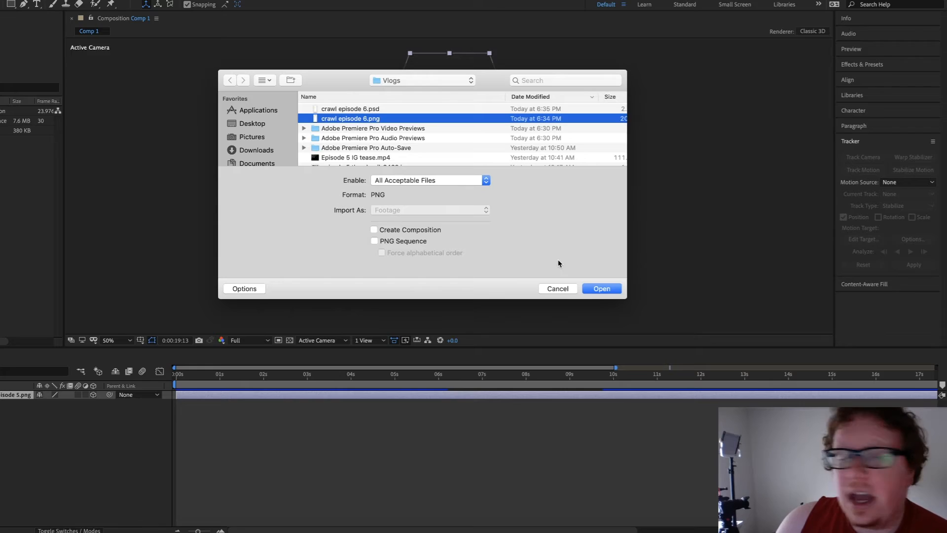
click(602, 289)
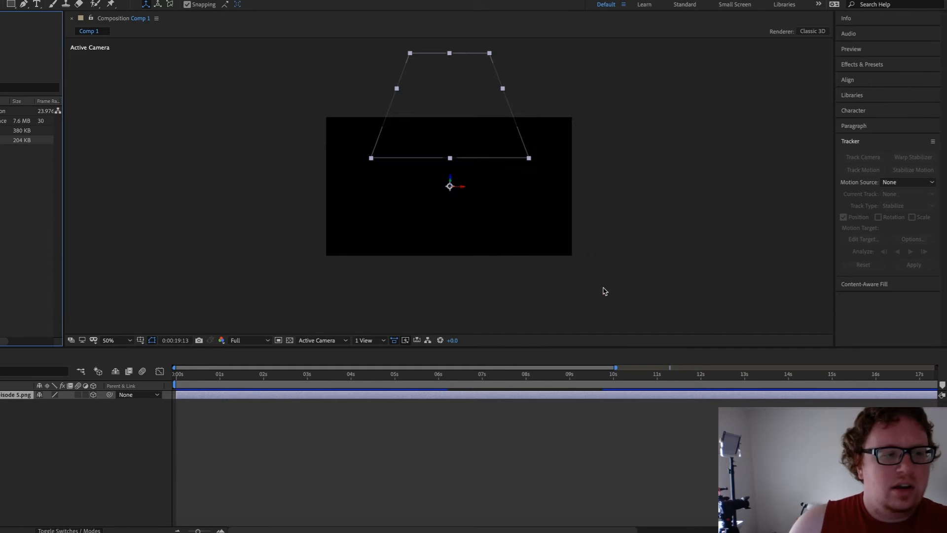
Remove the Episode 5 image layer from Comp 1 and place crawl episode 6.png in the timeline instead
drag(22, 140, 0, 345)
click(196, 394)
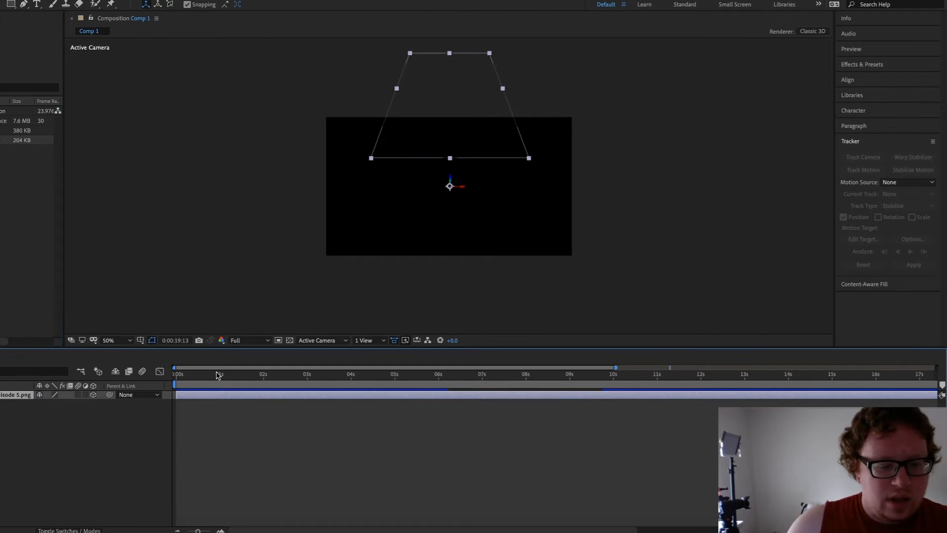
key(Delete)
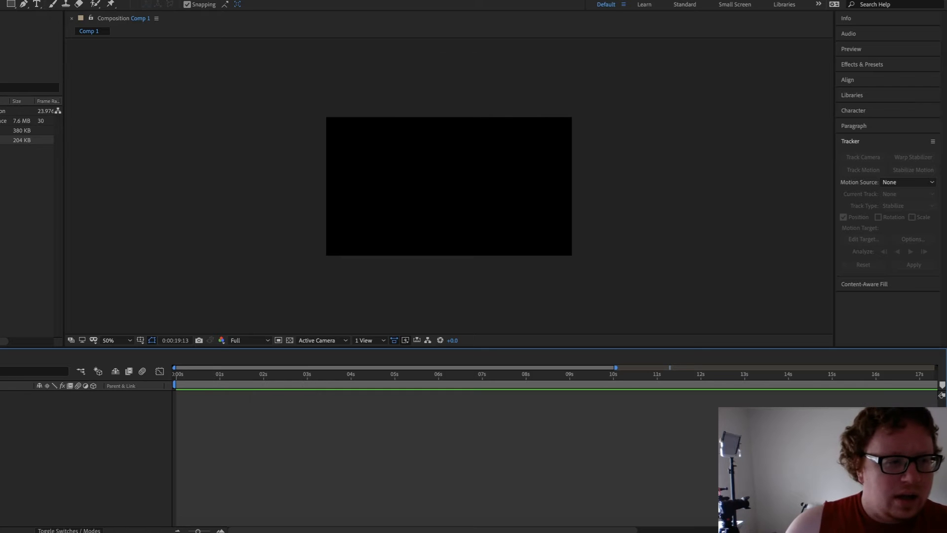
drag(0, 139, 225, 398)
drag(215, 431, 44, 312)
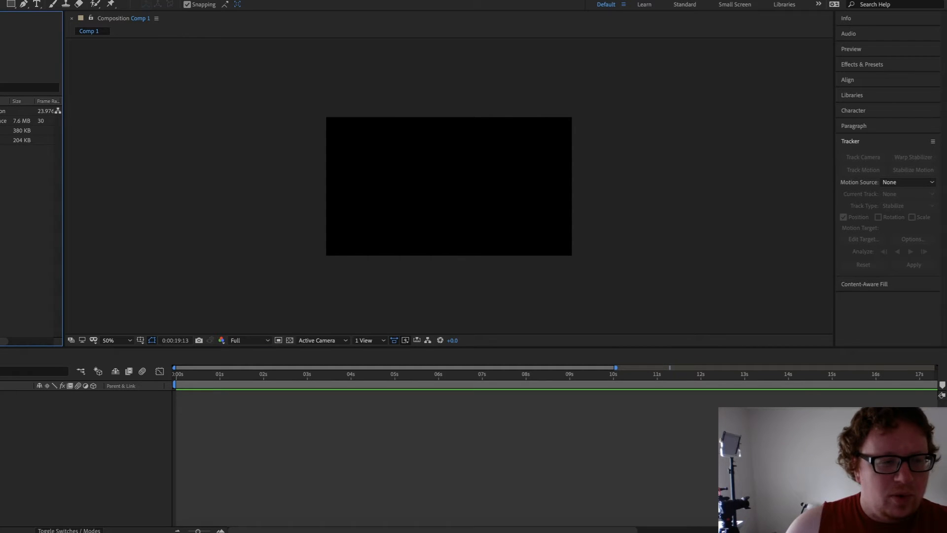
click(2, 140)
drag(2, 140, 194, 402)
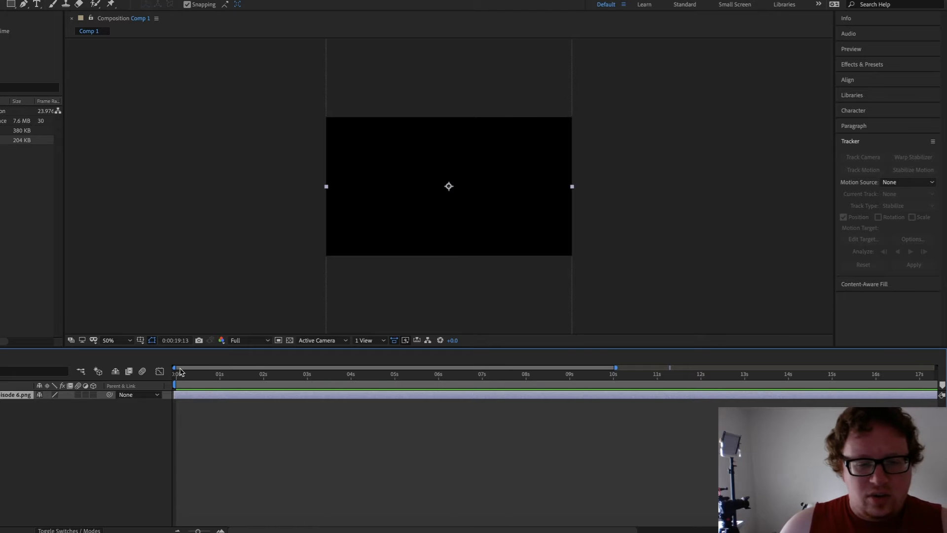
Move the crawl layer down to about 1028, 1512 in the composition and make it a 3D layer
click(200, 379)
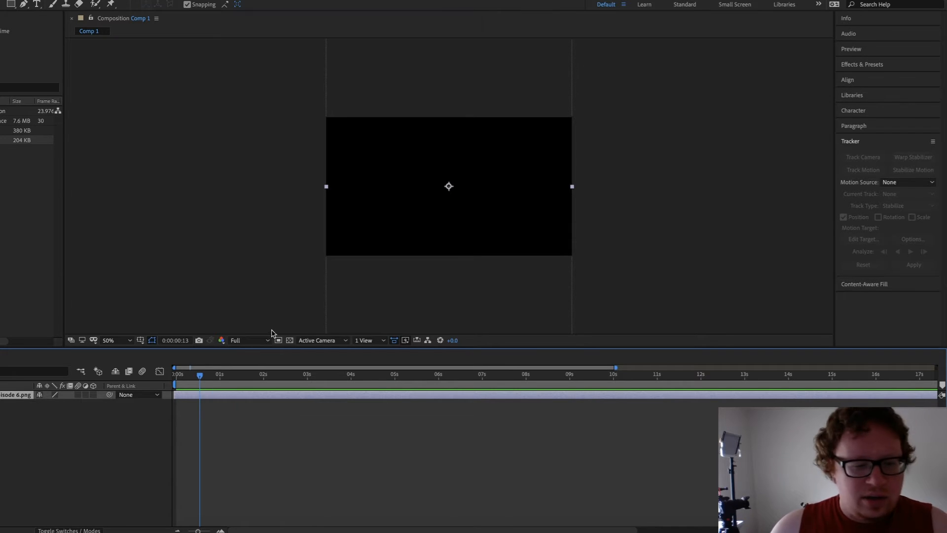
drag(448, 186, 457, 310)
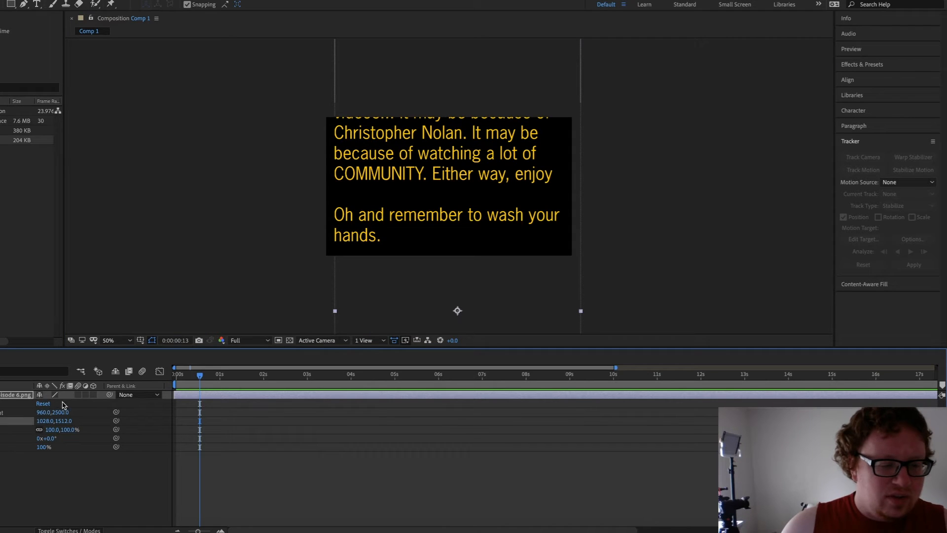
click(93, 395)
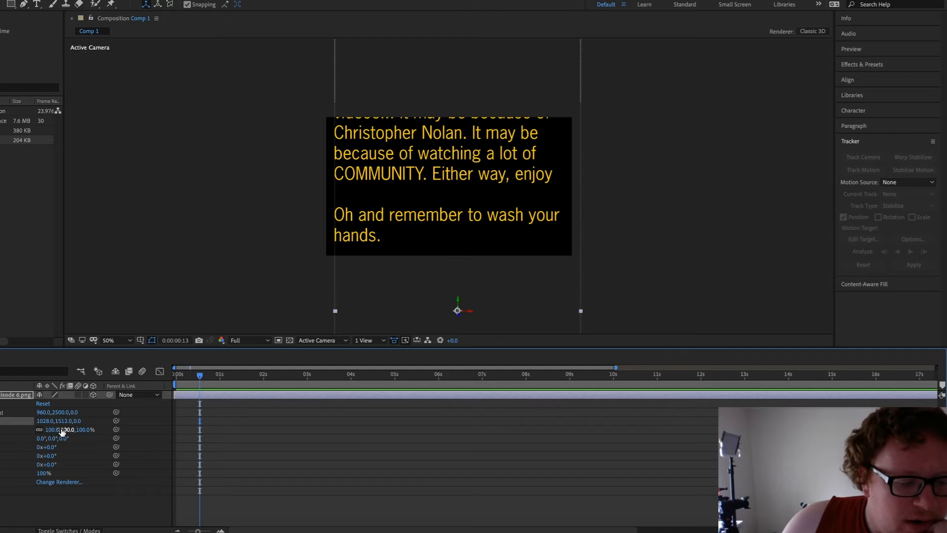
Tilt the crawl layer back in perspective with an X rotation of 58x+325° and scale it to 109%
drag(52, 429, 33, 430)
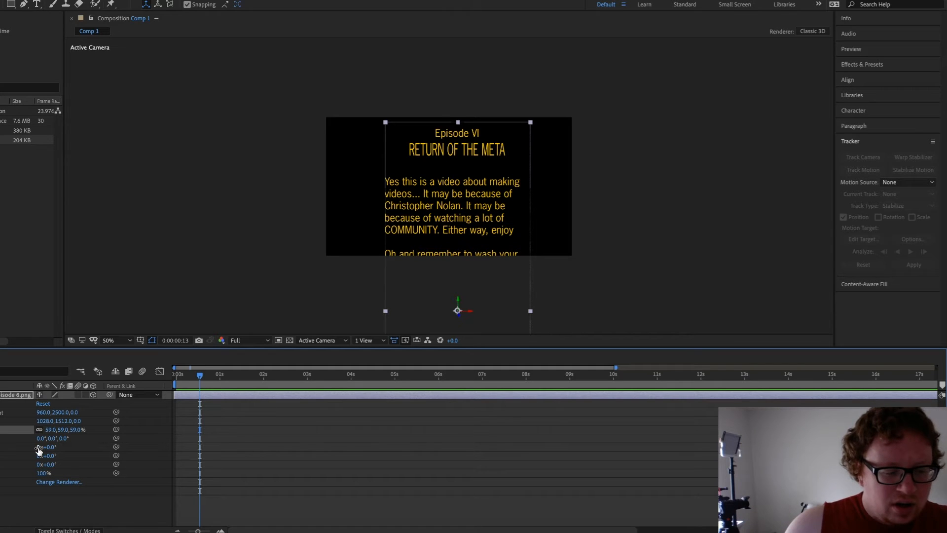
drag(39, 447, 44, 447)
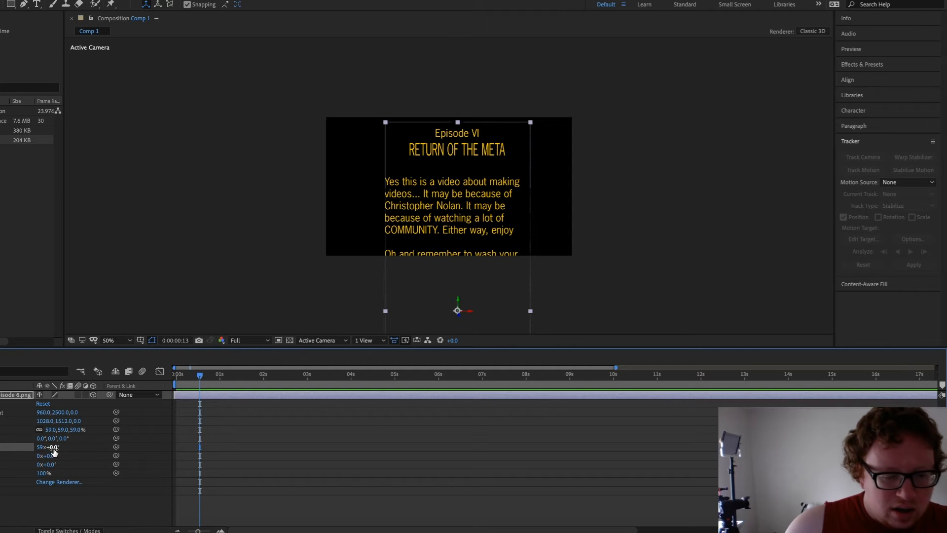
drag(50, 448, 81, 428)
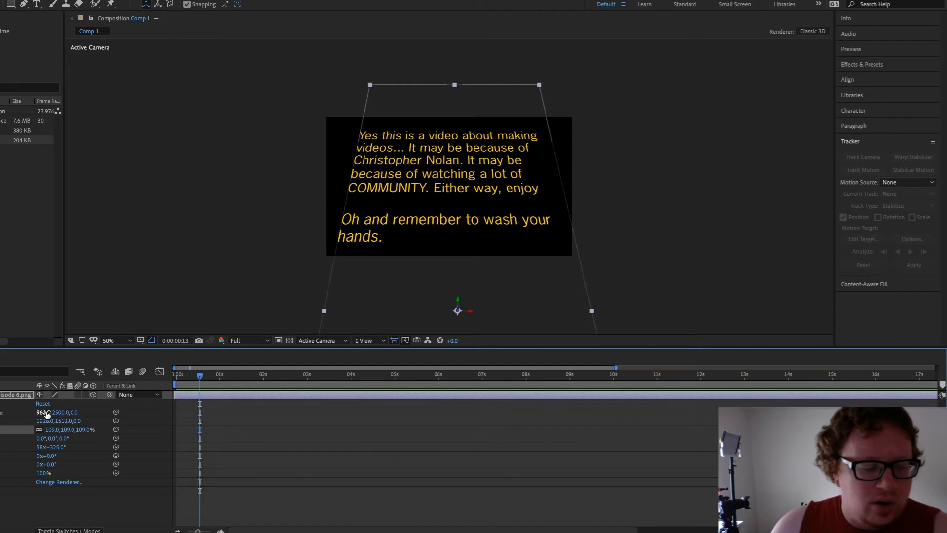
Keyframe the crawl layer's anchor point at 0:00:00:00 and set it to 1010, 495 so the text starts below the frame
drag(201, 376, 162, 380)
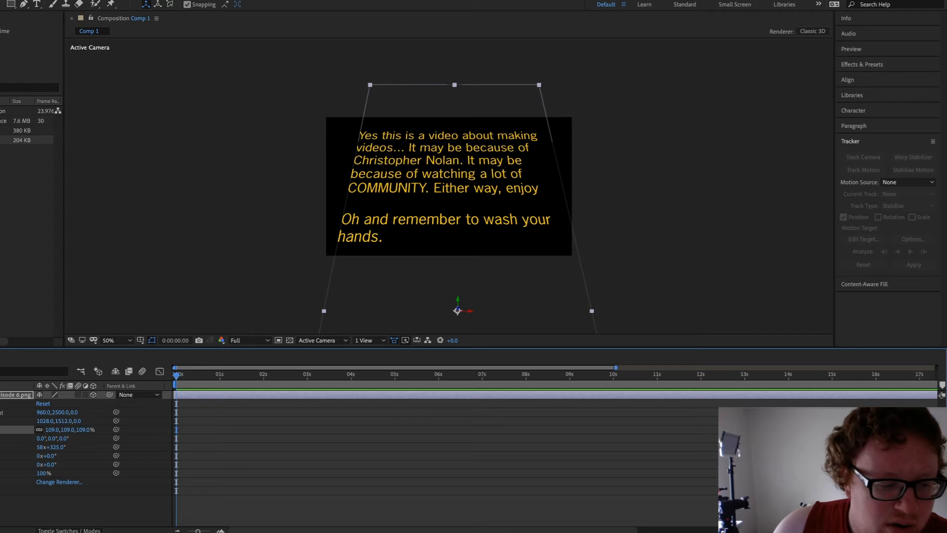
click(1, 413)
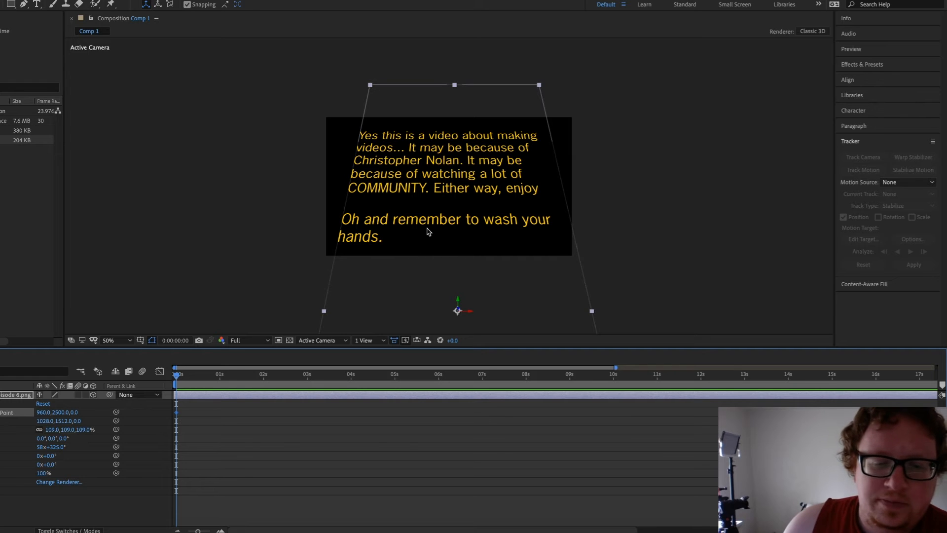
drag(44, 413, 47, 414)
click(43, 413)
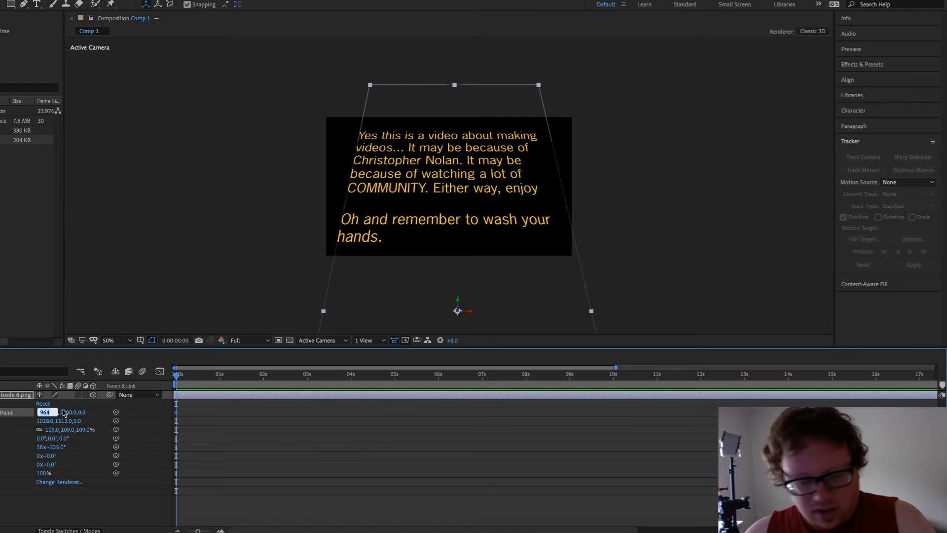
text(960)
key(Return)
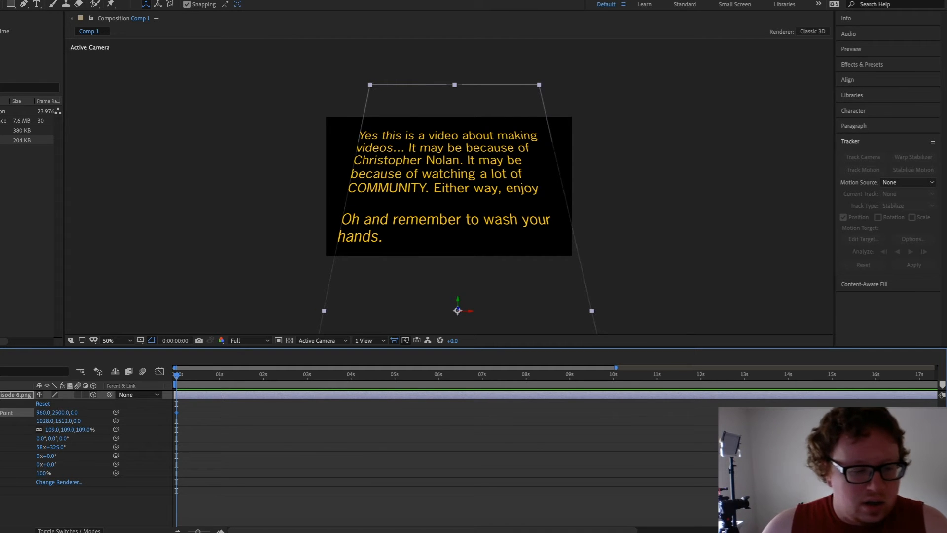
click(58, 412)
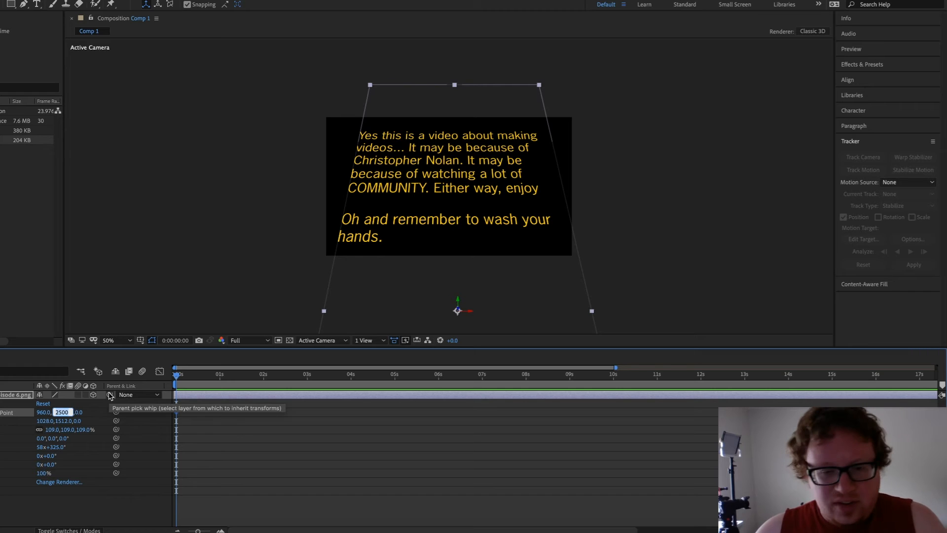
text(500)
key(Return)
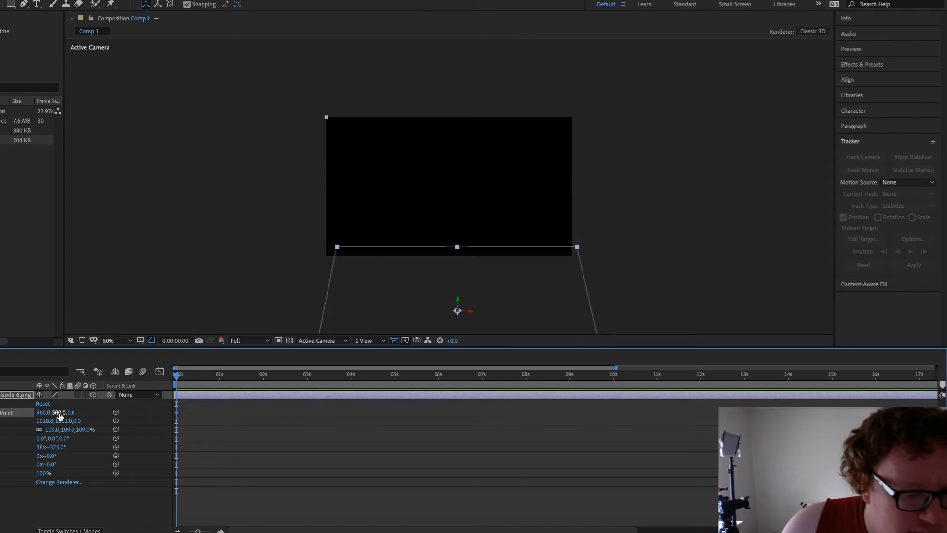
drag(58, 412, 56, 412)
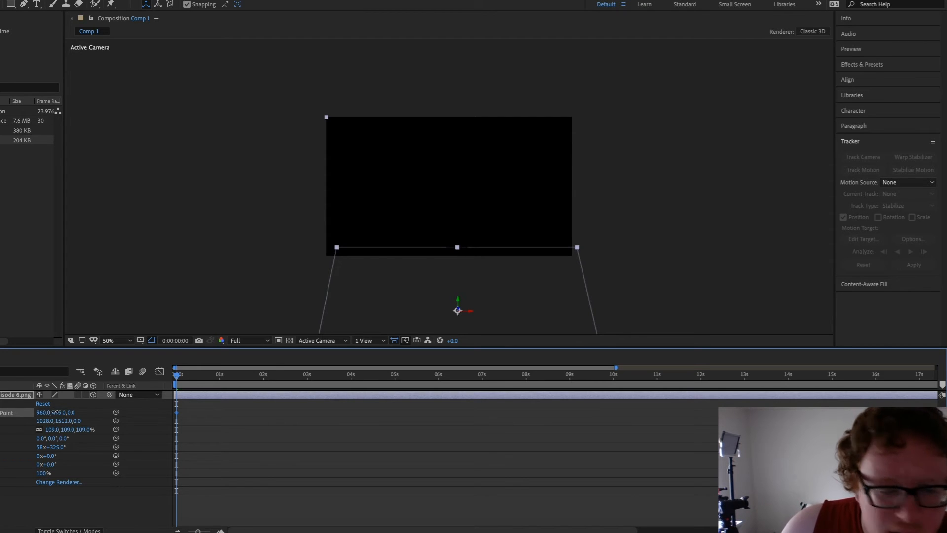
drag(42, 412, 67, 409)
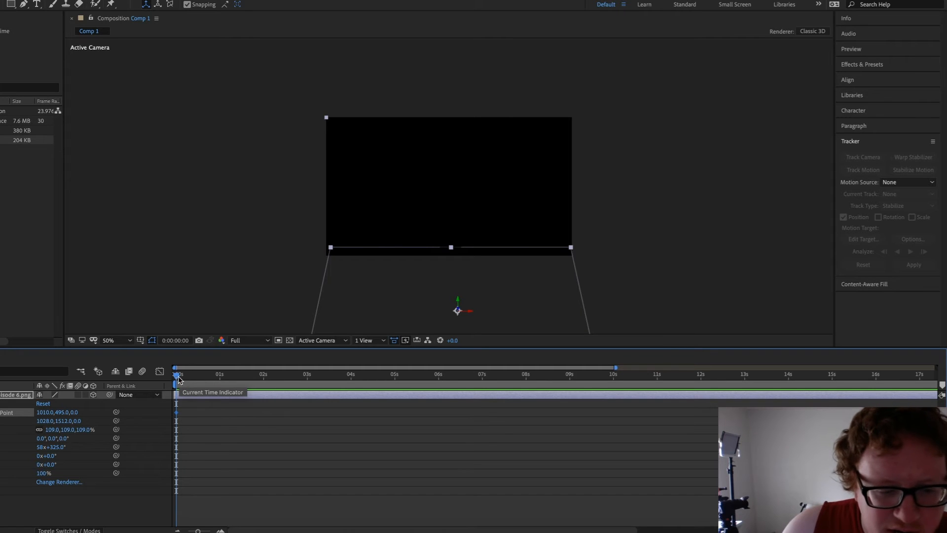
Add an anchor point keyframe at 0:00:19:23, raising the Y value past 2224 so the crawl text scrolls upward
drag(181, 376, 804, 385)
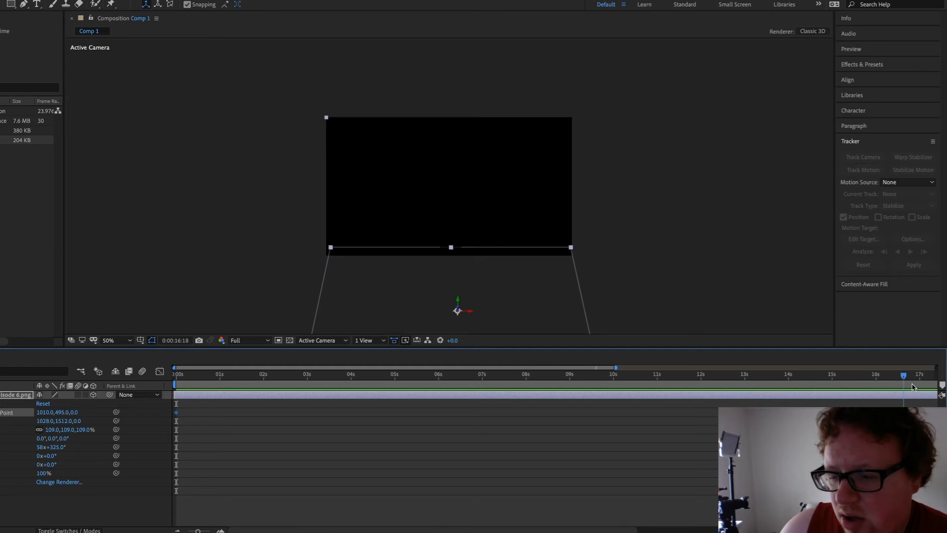
drag(914, 387, 916, 388)
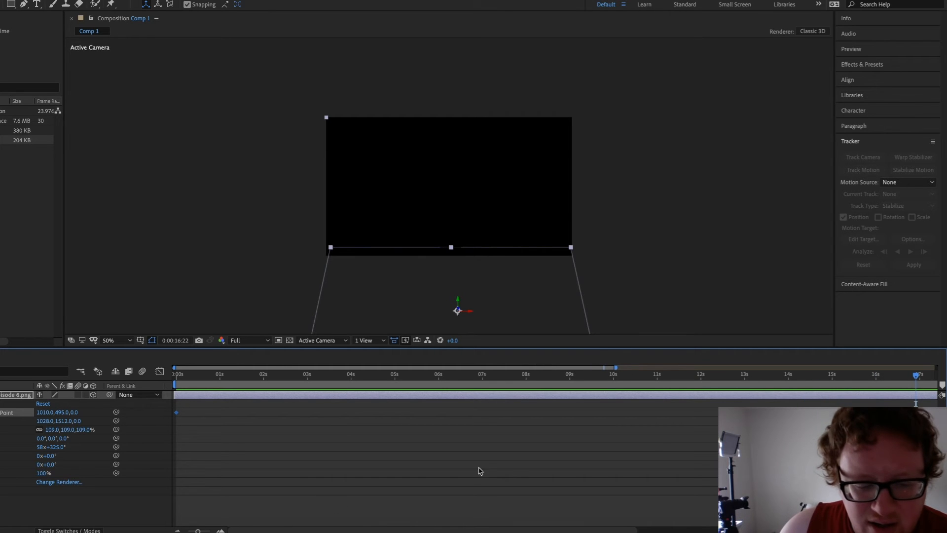
drag(198, 530, 192, 530)
drag(557, 376, 645, 377)
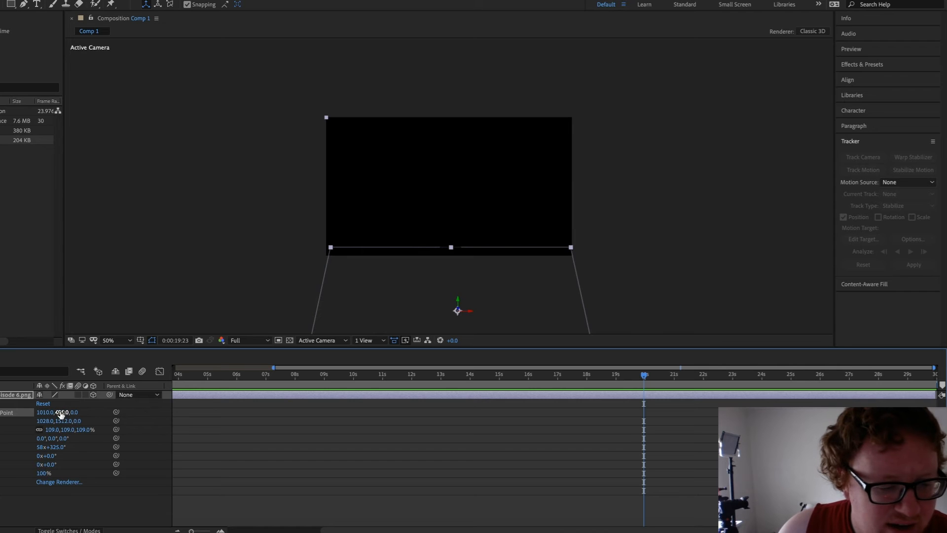
drag(72, 412, 937, 407)
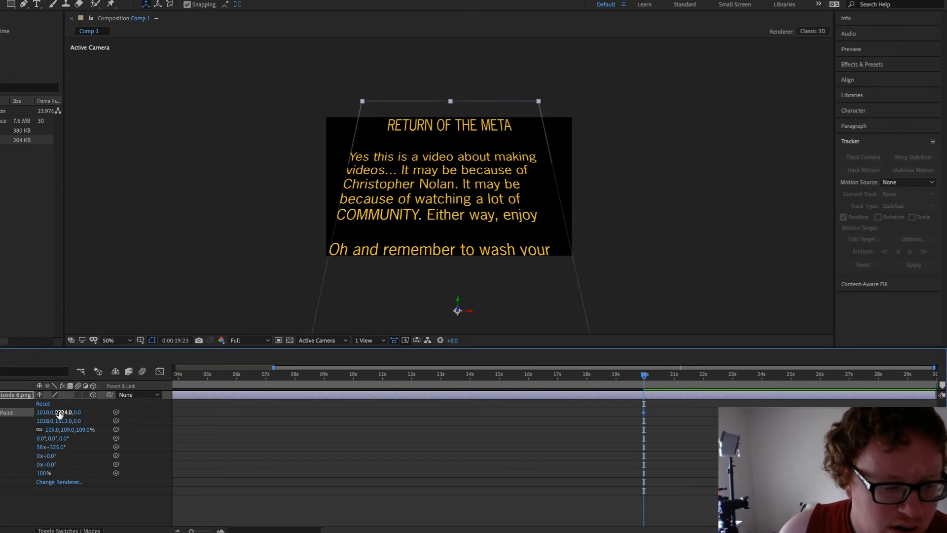
drag(59, 412, 945, 402)
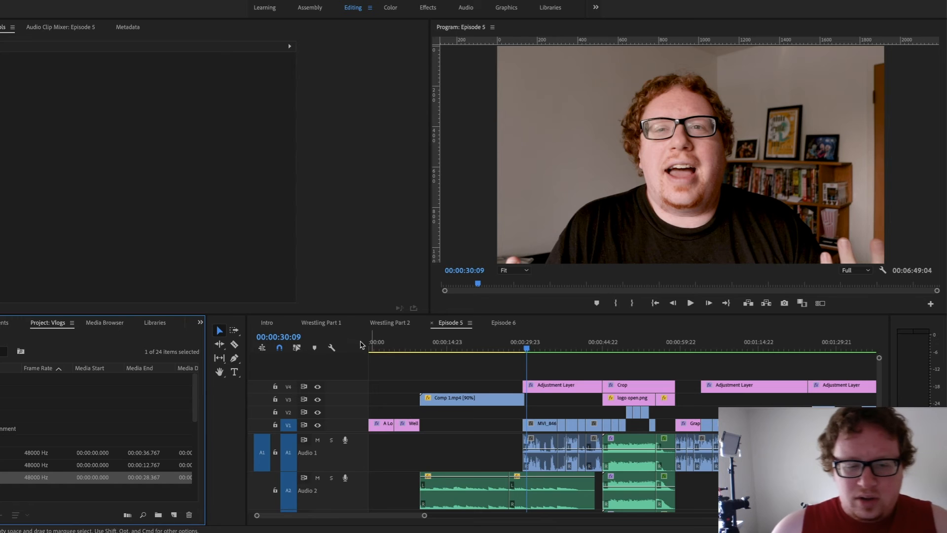
In Premiere Pro, review the Episode 5 sequence from the opening blue titles through the crawl to the talking shot at about 32 seconds
click(379, 347)
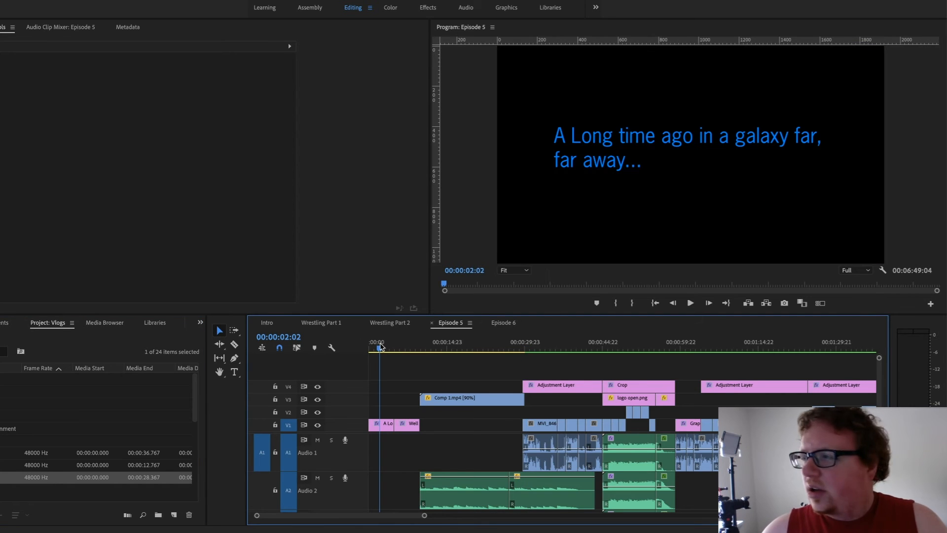
key(Home)
click(404, 349)
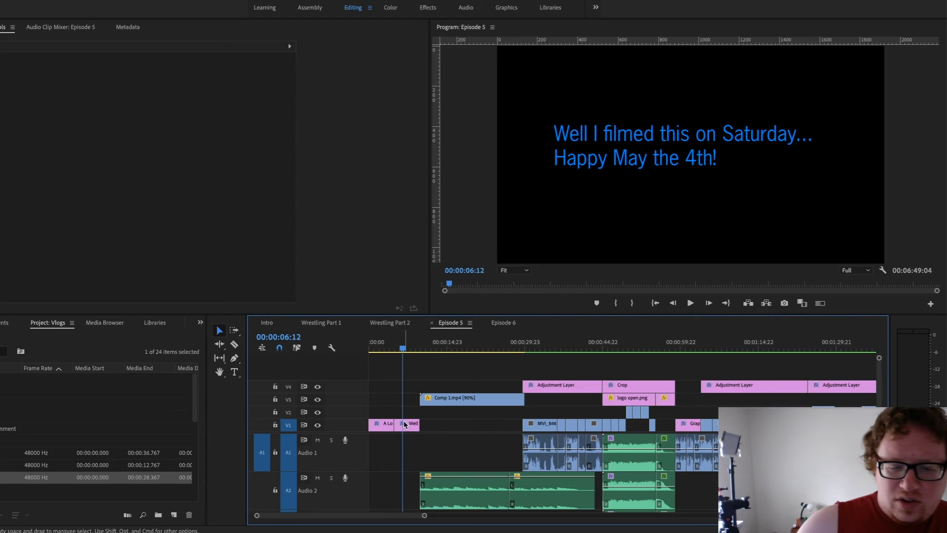
click(463, 349)
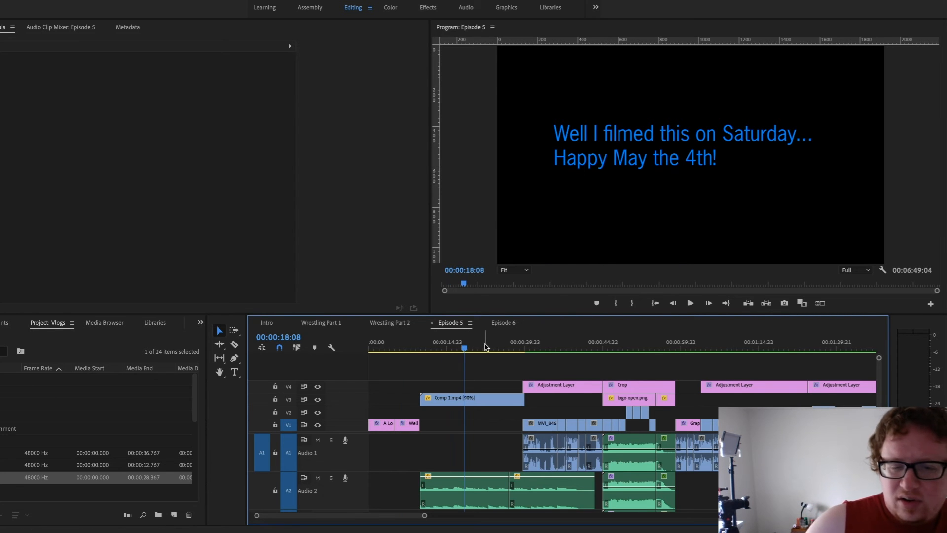
drag(464, 349, 518, 348)
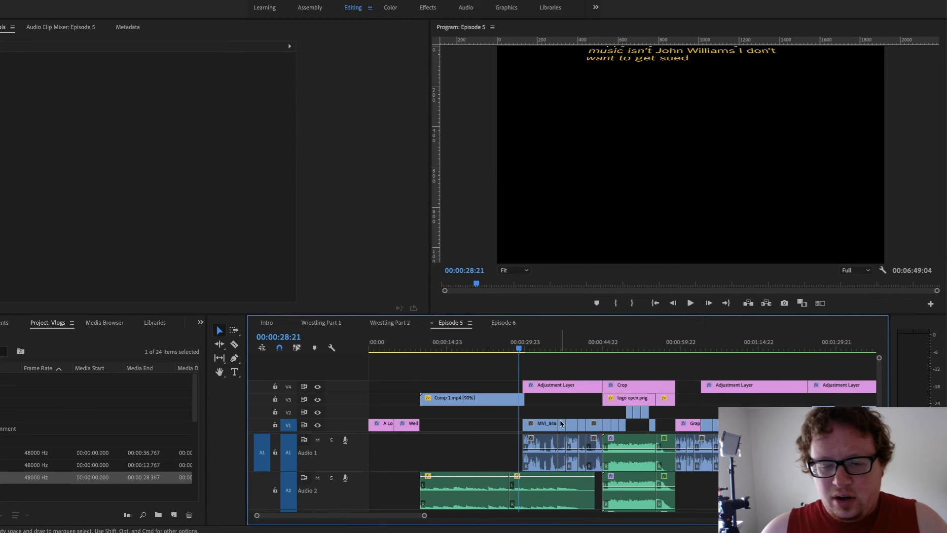
click(540, 341)
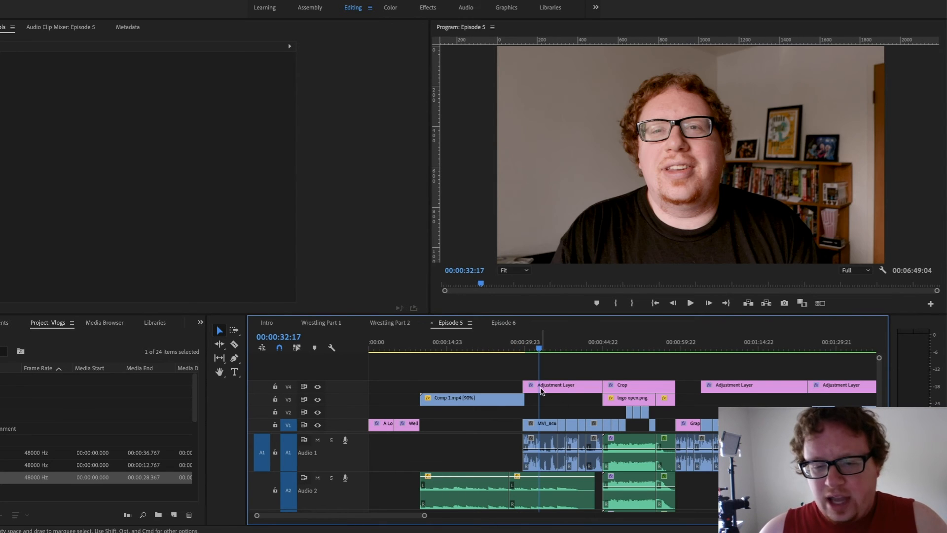
Toggle track V4's output off and on repeatedly to compare the talking shot with and without the adjustment layer
click(318, 390)
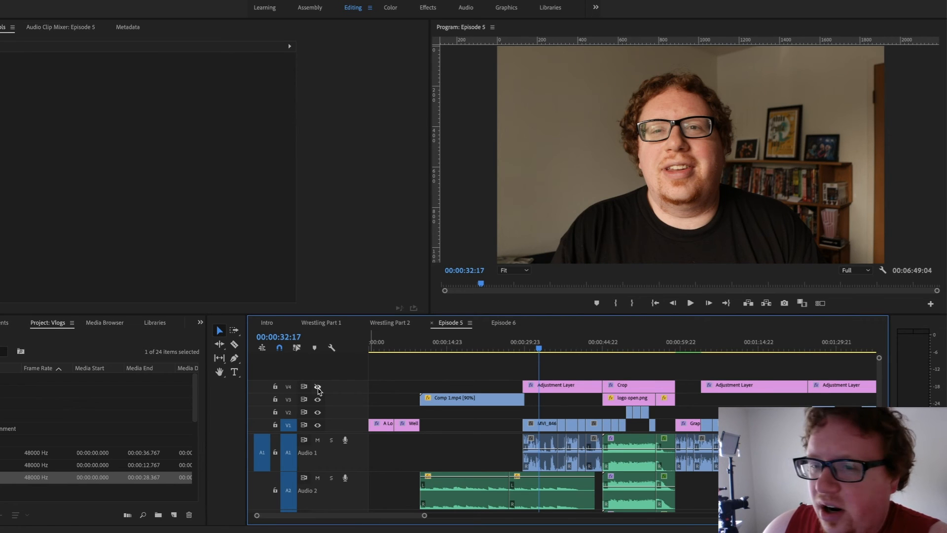
click(318, 391)
click(318, 390)
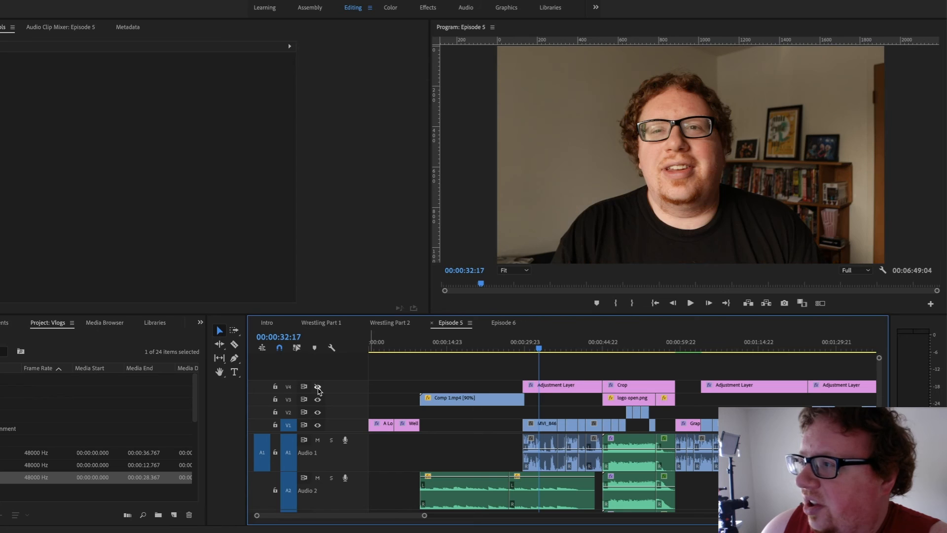
click(318, 390)
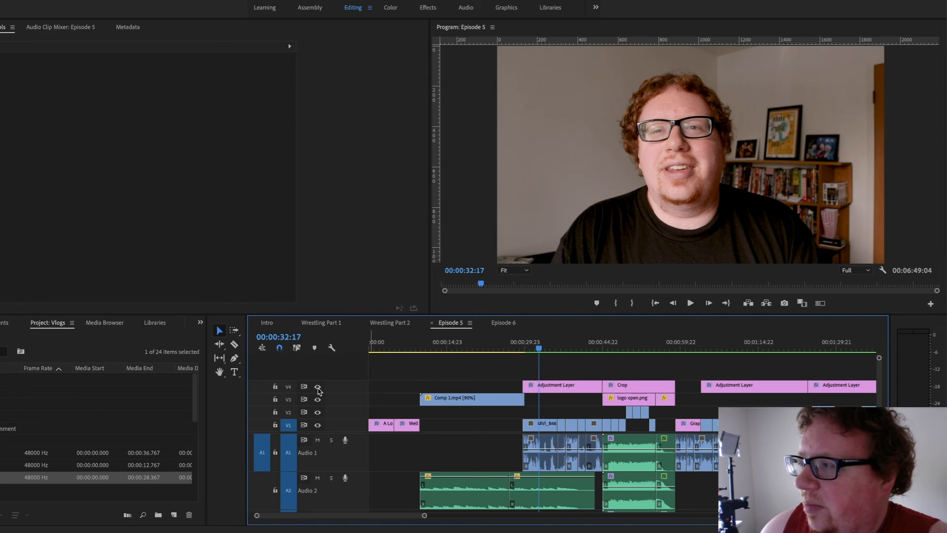
click(318, 390)
click(318, 390)
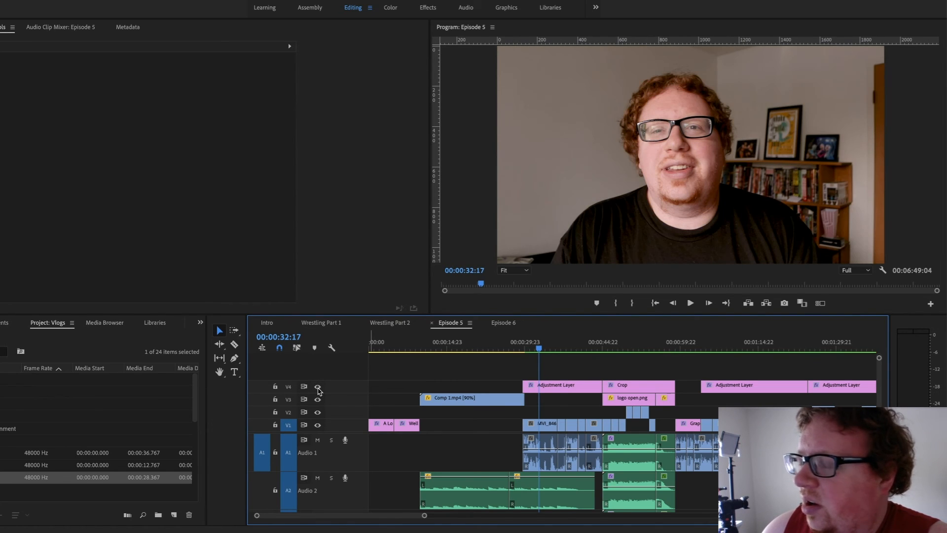
Select the V4 adjustment layer above the talking shot and show its Lumetri Basic Correction settings in the Color workspace
click(553, 392)
double_click(552, 392)
click(480, 19)
click(391, 9)
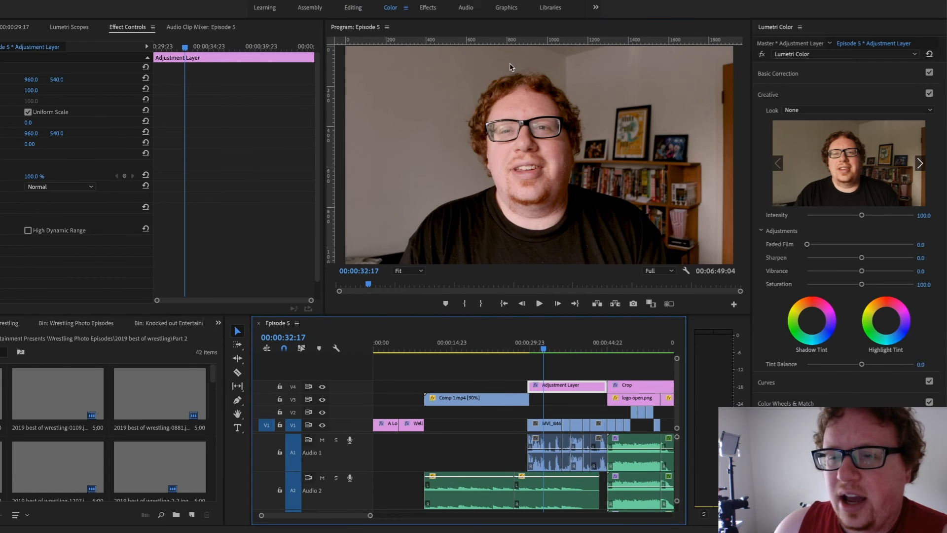
click(815, 76)
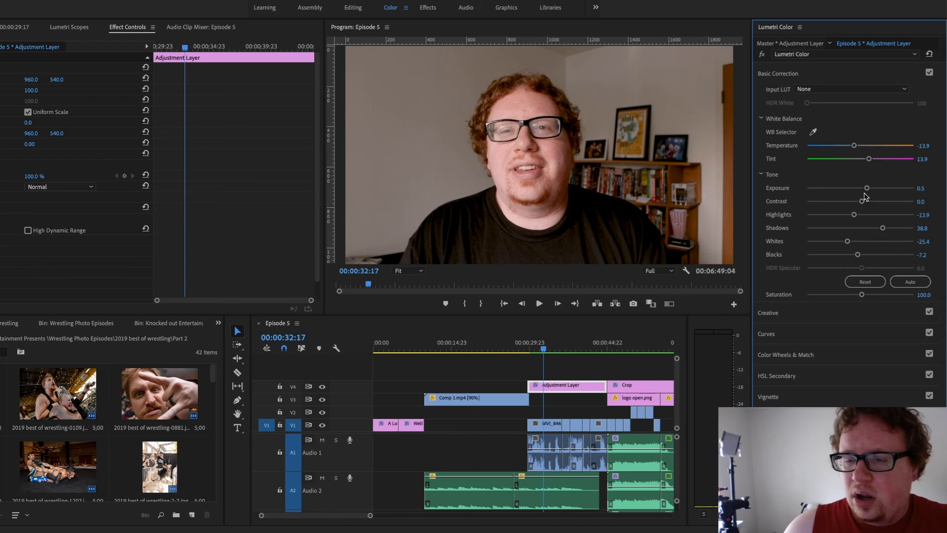
scroll(586, 408, down, 5)
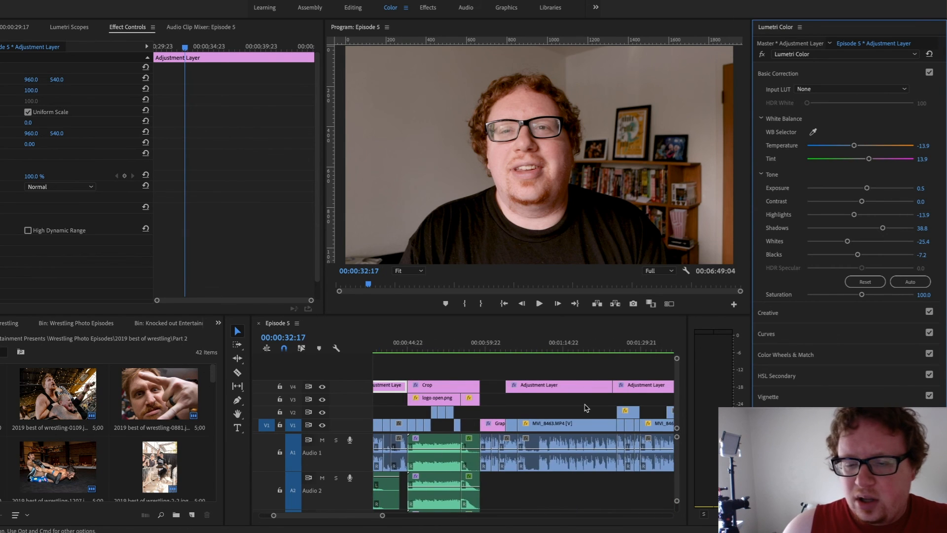
scroll(586, 407, down, 1)
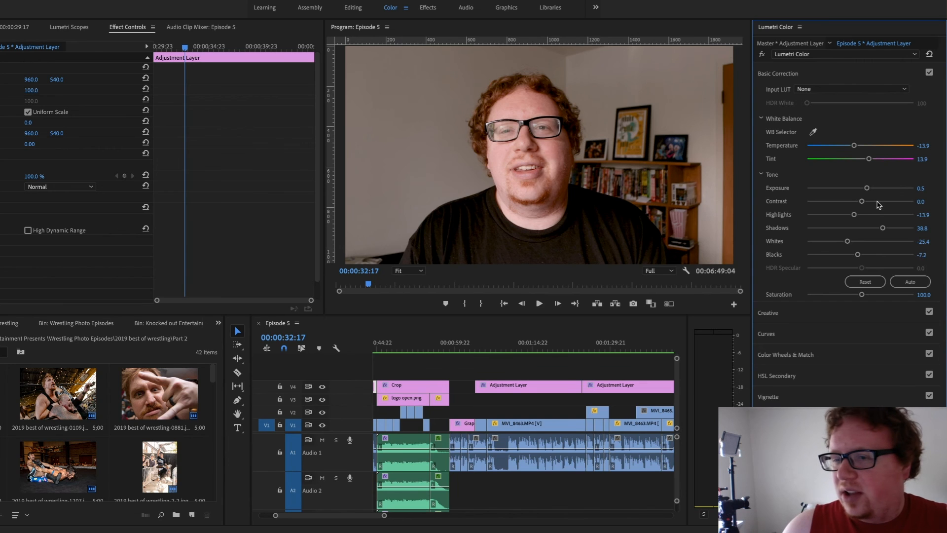
Set the adjustment layer's contrast to 14.8 and fine-tune its blacks to -7.2
drag(878, 203, 868, 206)
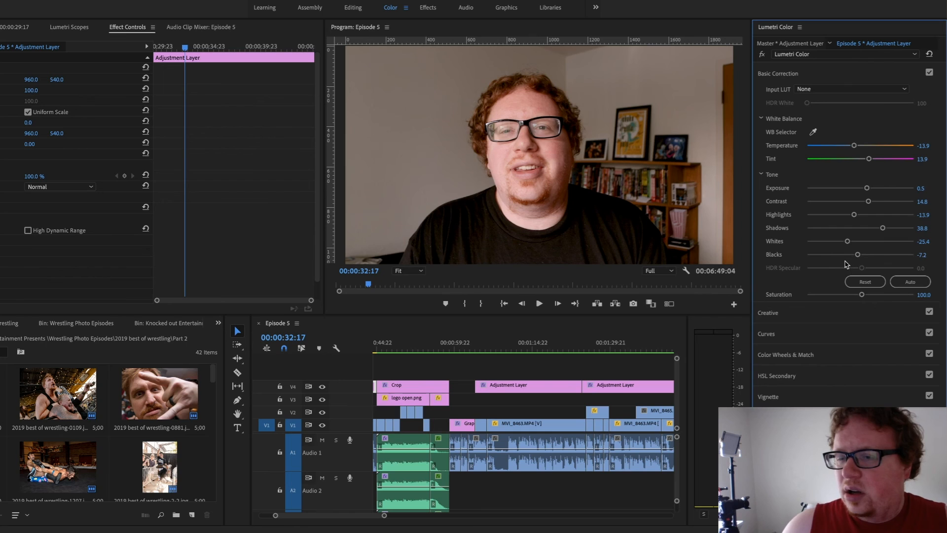
click(843, 255)
drag(844, 255, 857, 257)
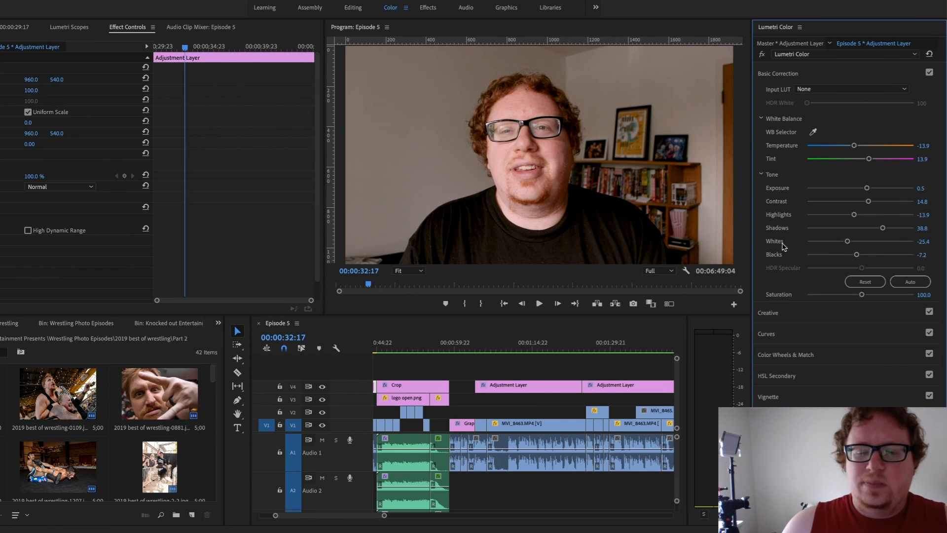
Review the side-by-side sample photos placed over the talking footage at about 00:03:54 and 00:05:21 in the Episode 5 sequence
scroll(513, 408, down, 5)
scroll(513, 408, down, 6)
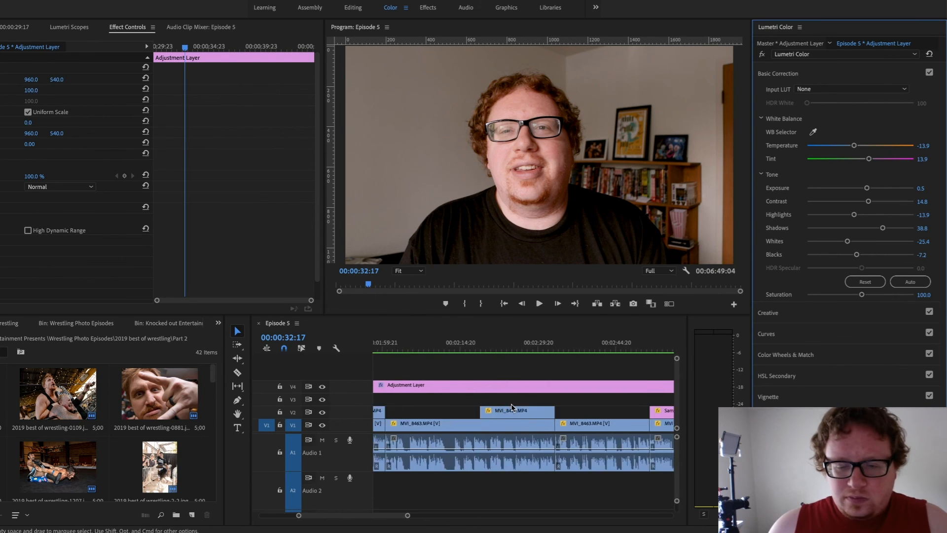
scroll(513, 408, down, 3)
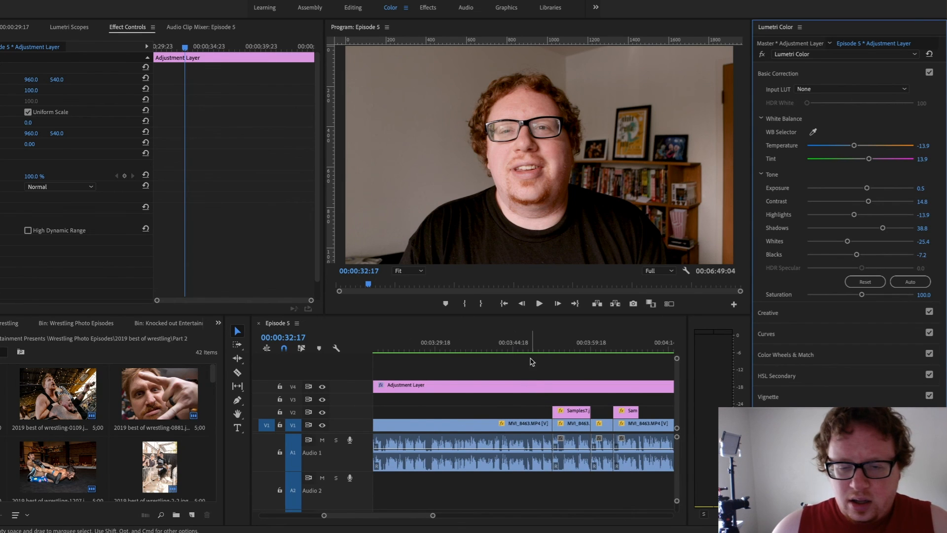
click(528, 349)
drag(540, 349, 563, 348)
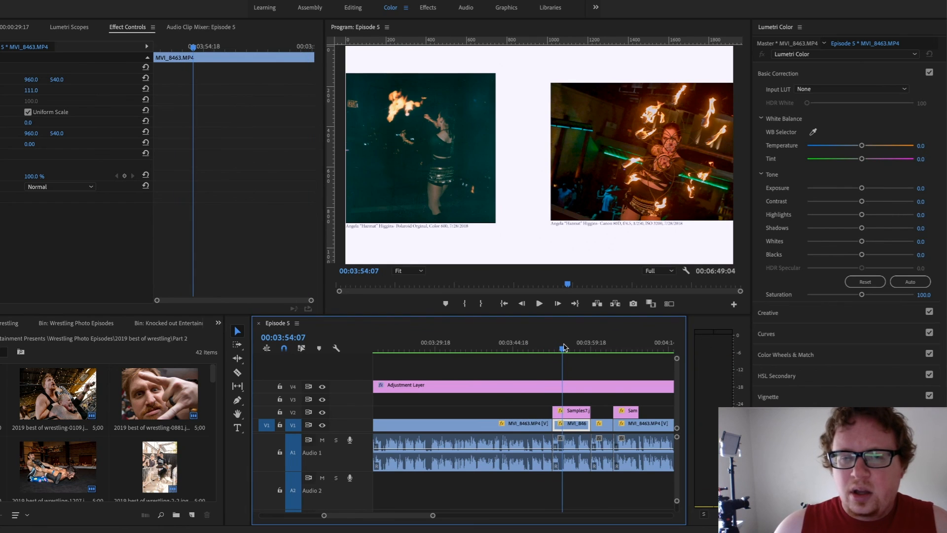
scroll(568, 381, down, 5)
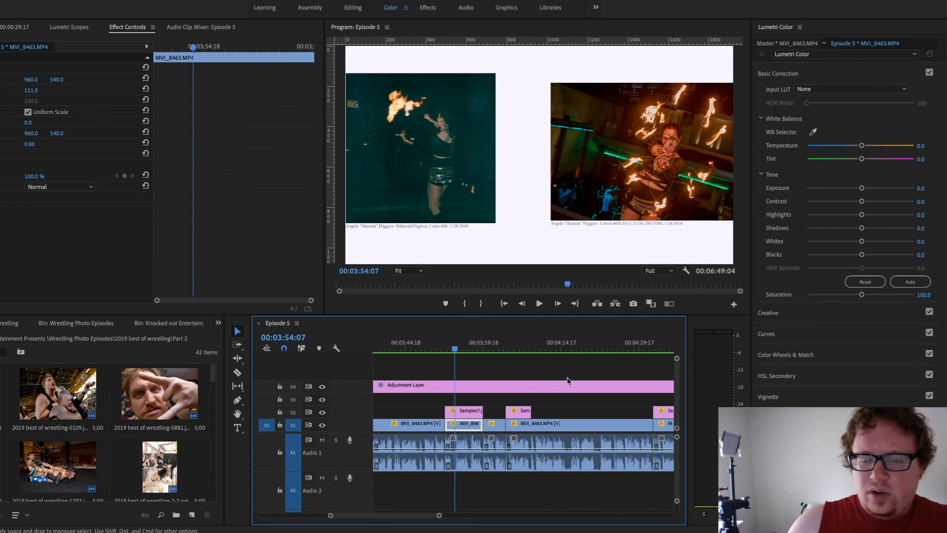
scroll(567, 380, down, 2)
click(521, 355)
scroll(523, 352, down, 3)
scroll(523, 352, down, 3)
click(510, 349)
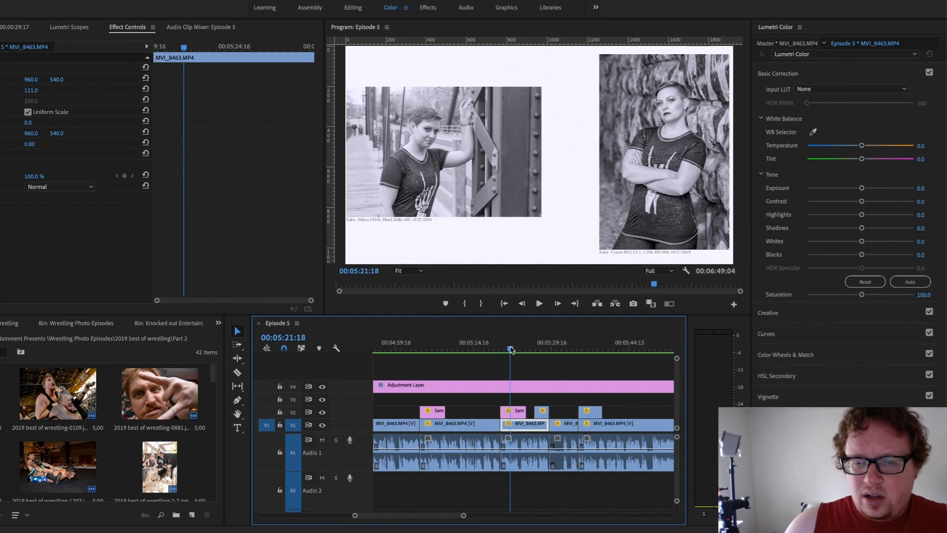
Review the photo book B-roll clips on V2 at about 00:05:27, 00:05:36 and 00:06:25
click(542, 344)
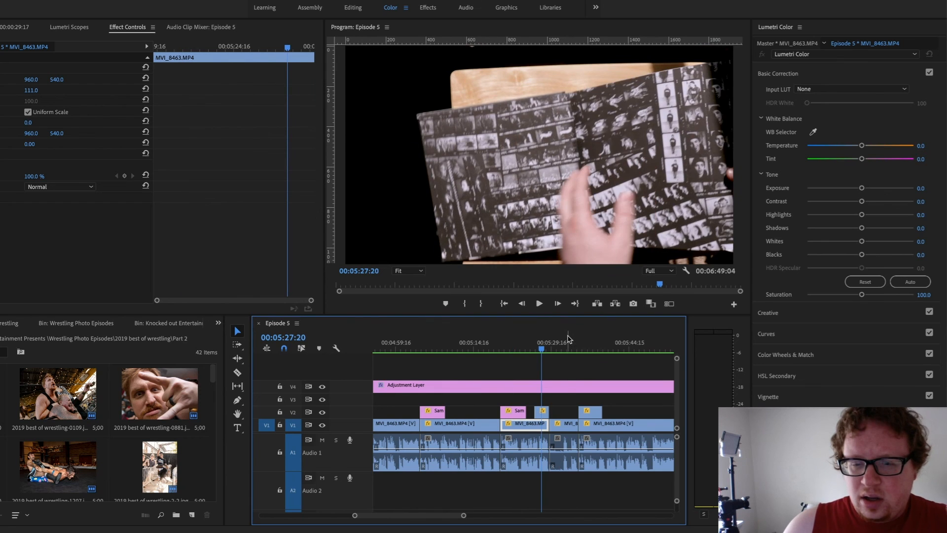
click(568, 340)
click(586, 340)
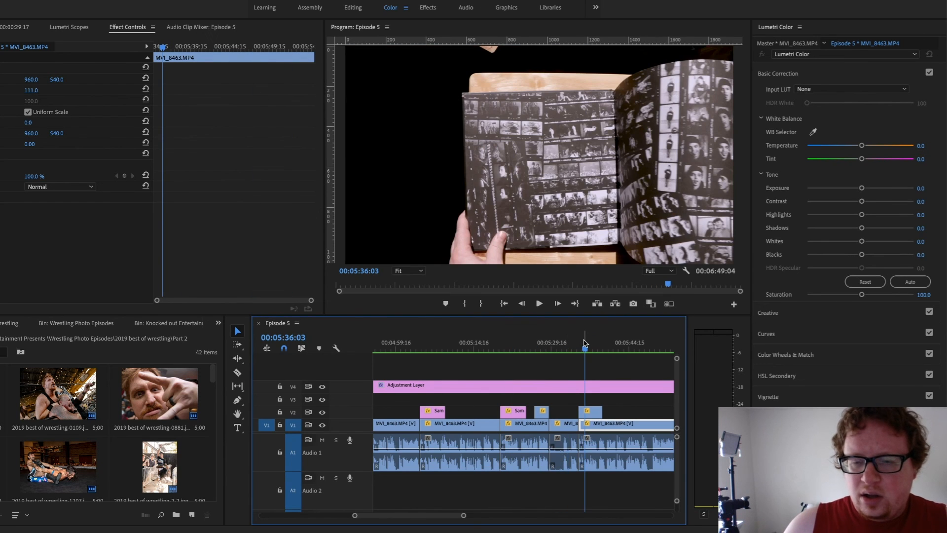
scroll(583, 343, down, 5)
scroll(583, 342, down, 1)
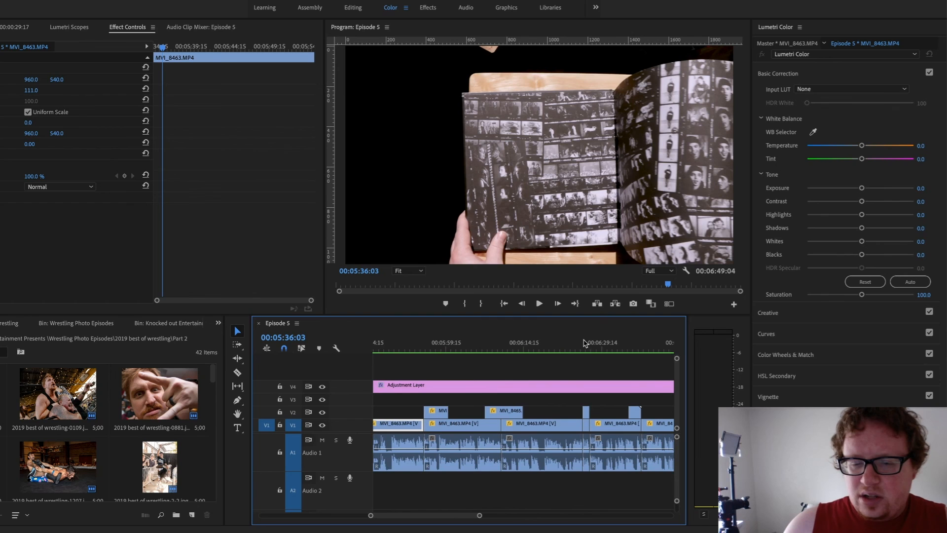
click(584, 342)
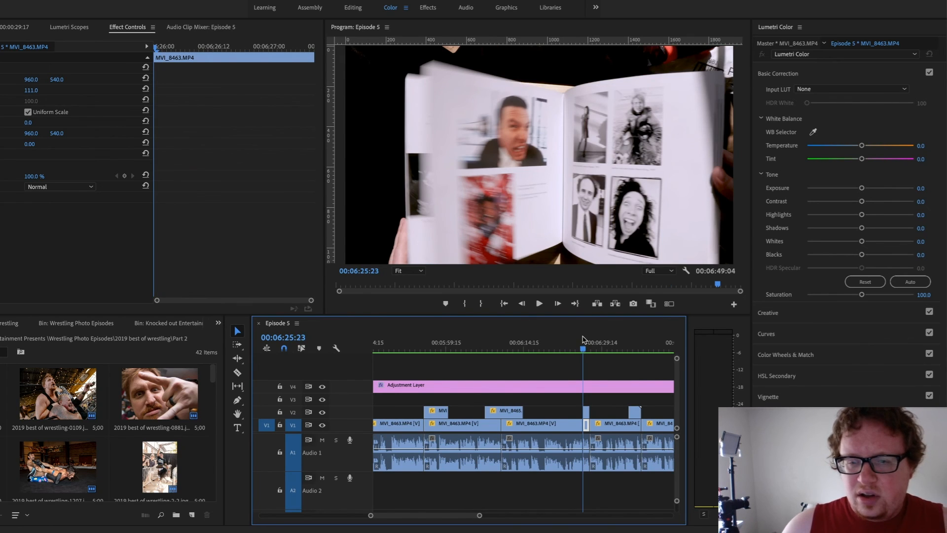